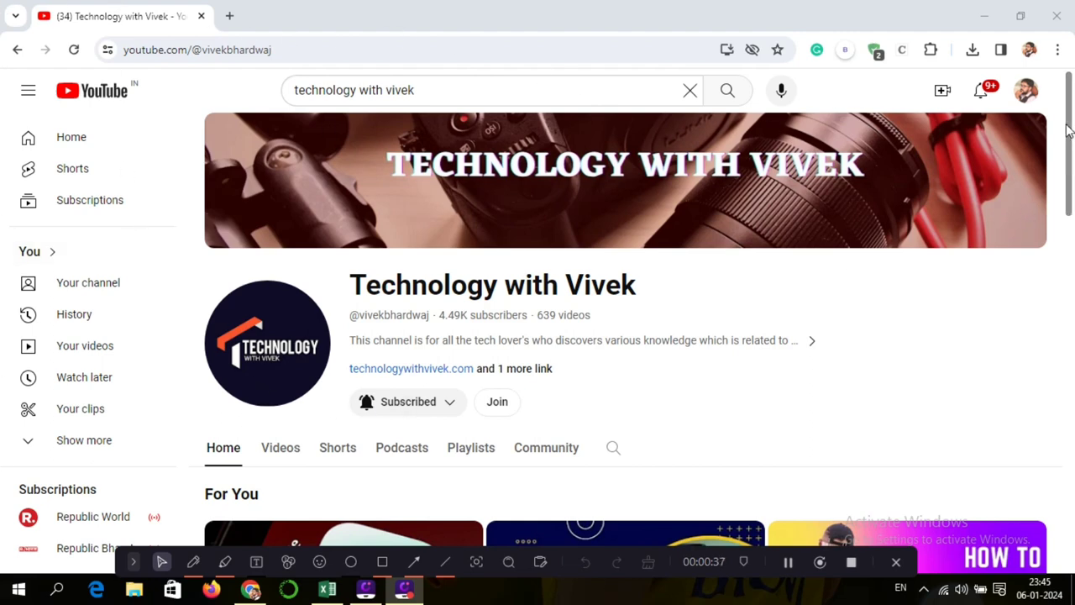
Close the Chrome window showing YouTube to reveal the blank Book1 workbook.
{"action": "left_click", "coordinate": [1065, 25]}
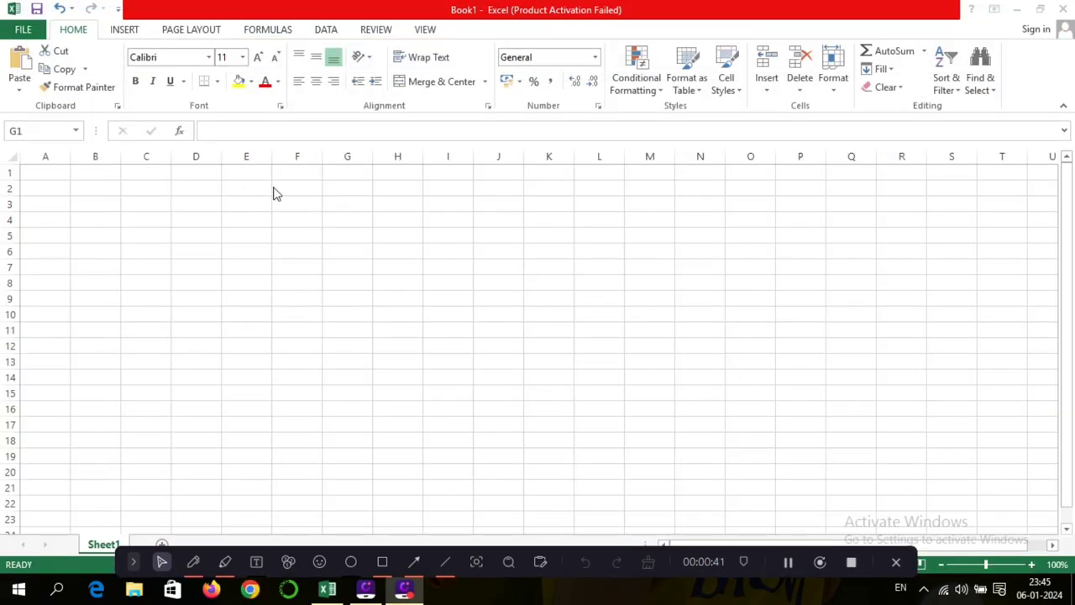
Enter the header S.No in cell F1.
{"action": "key", "text": "BackSpace"}
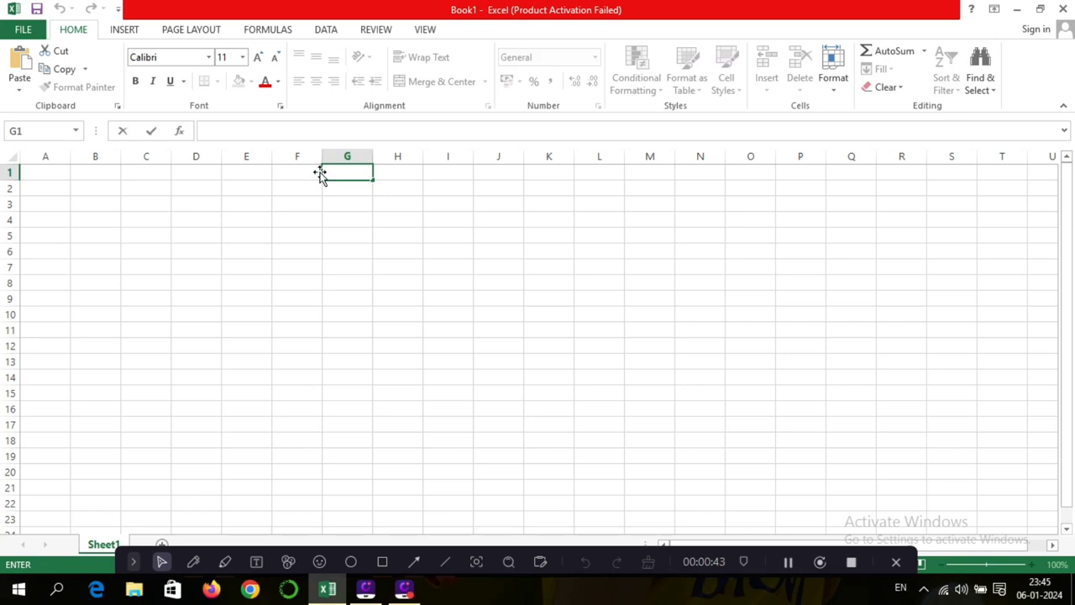
{"action": "left_click", "coordinate": [339, 201]}
{"action": "left_click", "coordinate": [308, 171]}
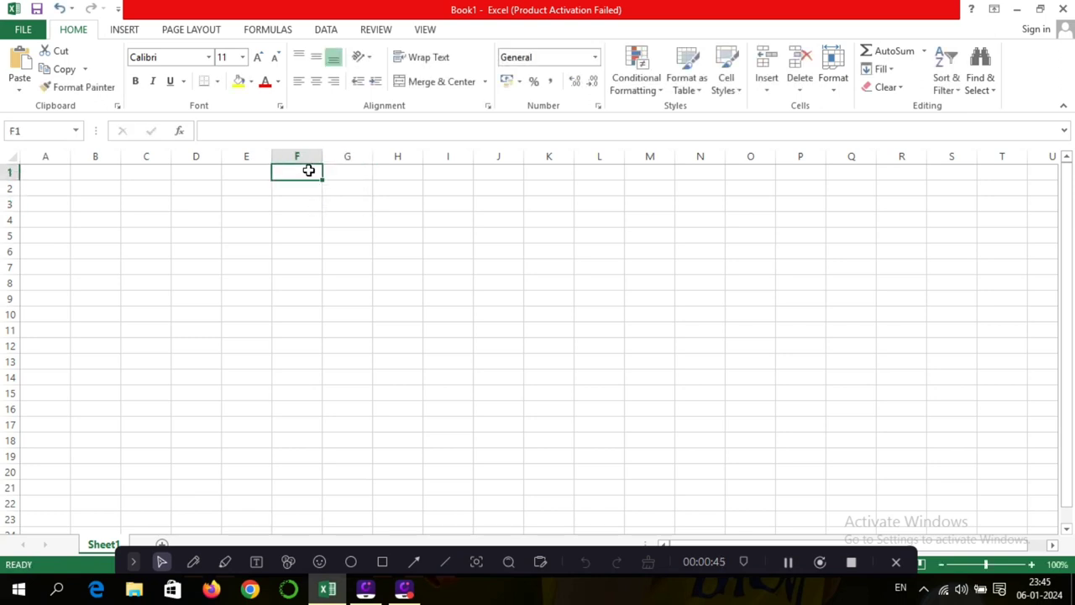
{"action": "type", "text": "S.No"}
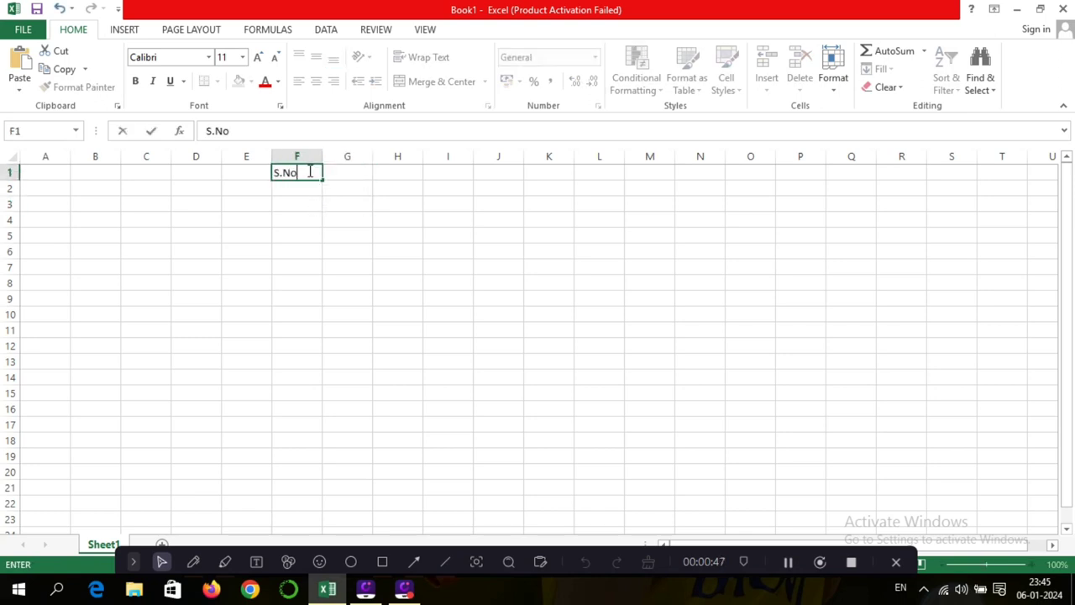
{"action": "left_click", "coordinate": [305, 199]}
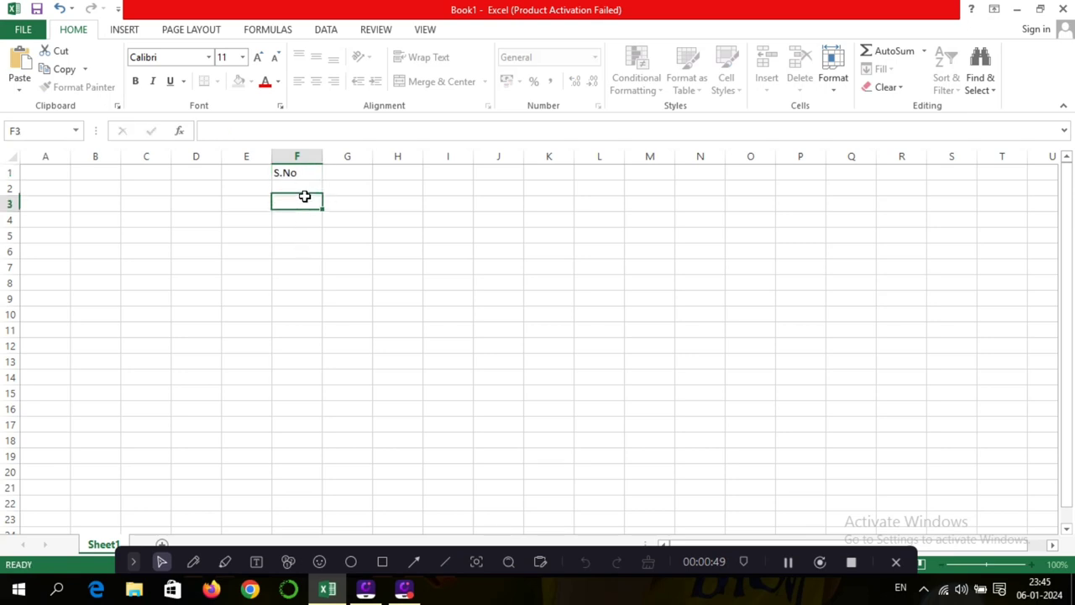
Enter 1 and 2 in F2:F3 and fill the series down to 10 in F11.
{"action": "left_click", "coordinate": [305, 186]}
{"action": "type", "text": "1"}
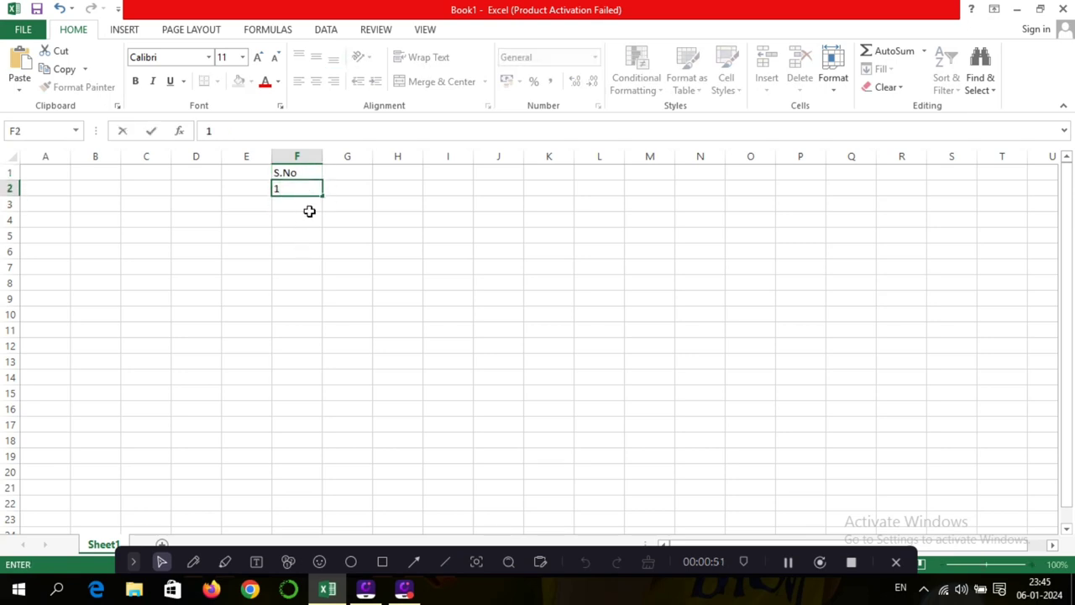
{"action": "left_click", "coordinate": [309, 210]}
{"action": "type", "text": "2"}
{"action": "key", "text": "Return"}
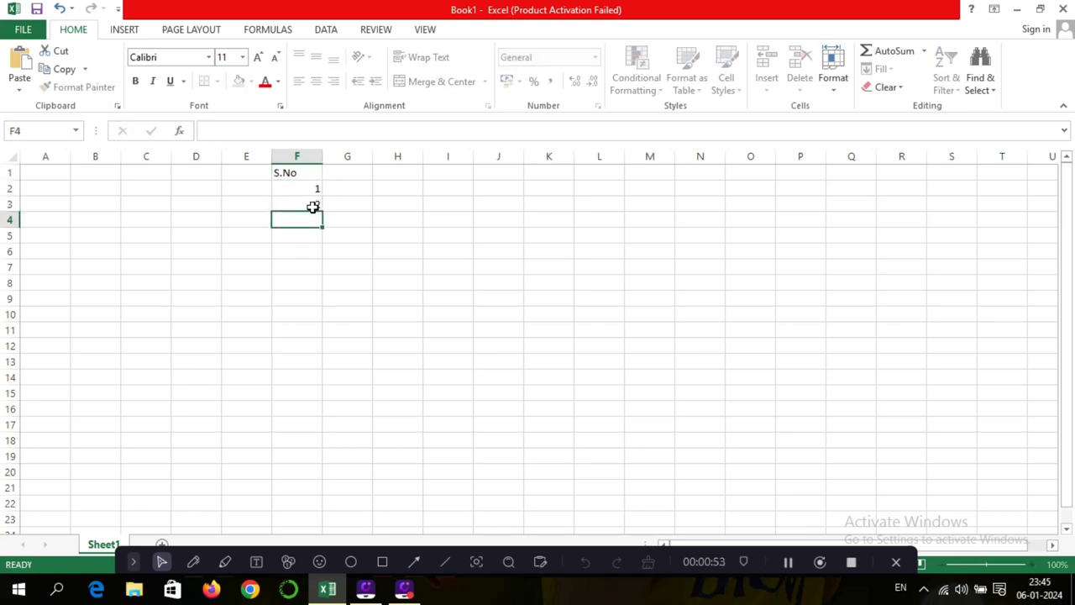
{"action": "left_click_drag", "start_coordinate": [313, 190], "coordinate": [318, 341]}
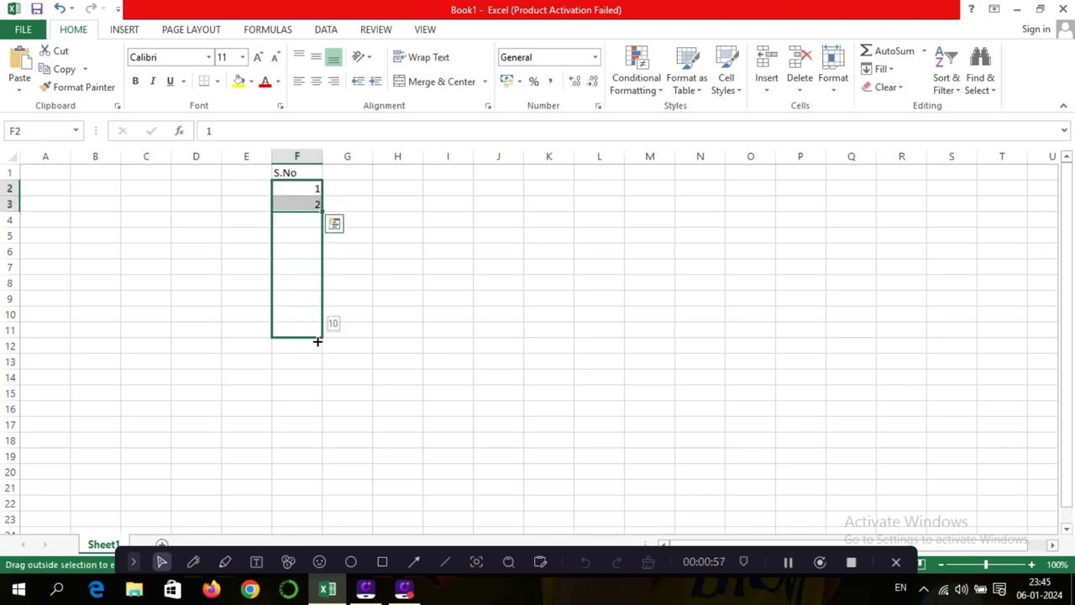
{"action": "left_click", "coordinate": [374, 250]}
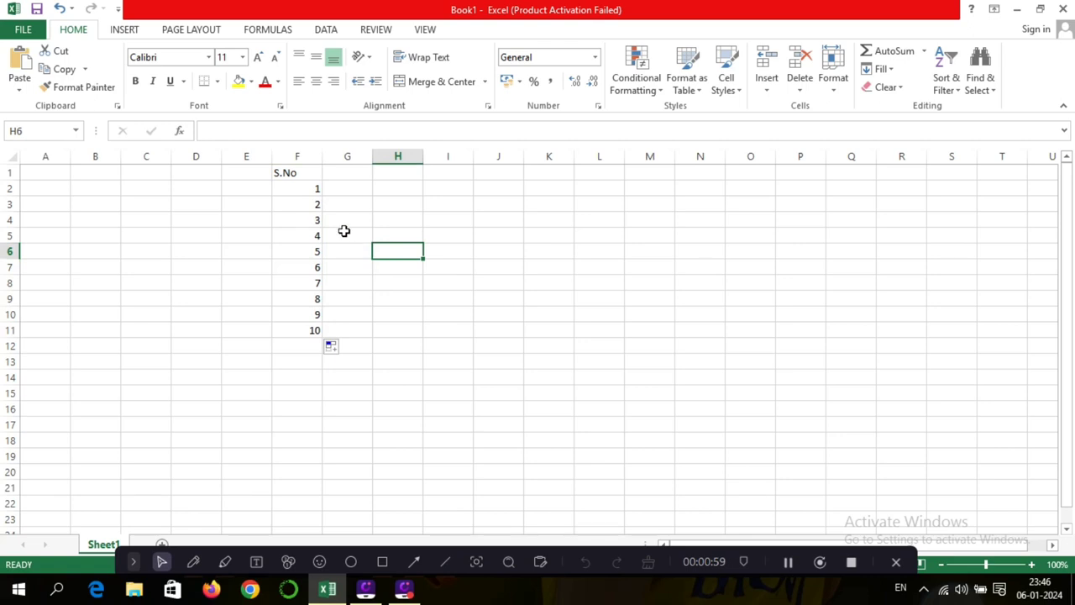
Delete sheet rows 7 and 6, which hold serial numbers 6 and 5.
{"action": "left_click", "coordinate": [343, 230]}
{"action": "left_click", "coordinate": [356, 265]}
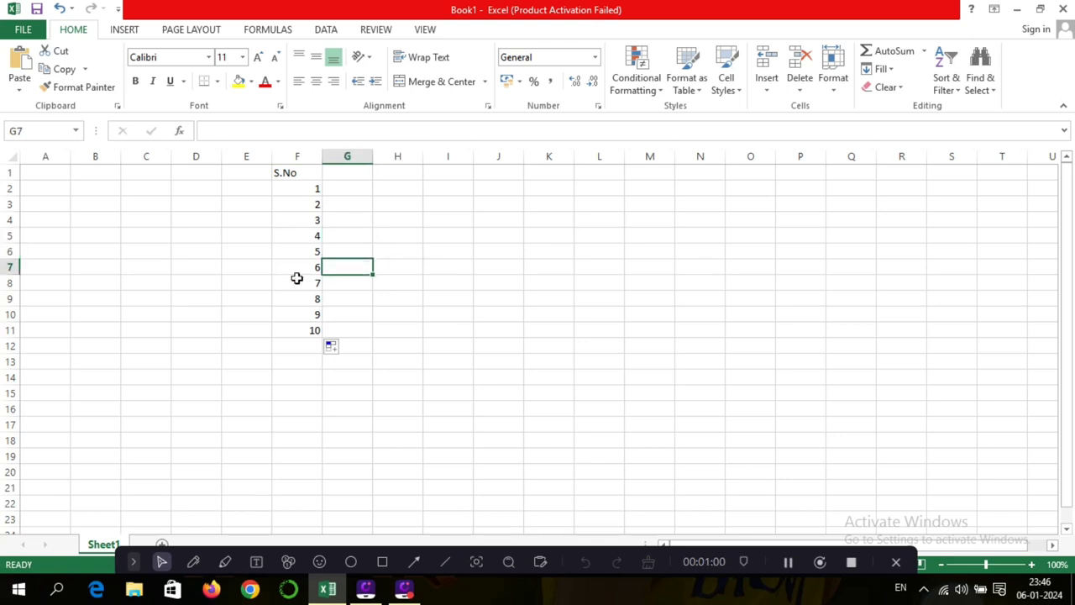
{"action": "right_click", "coordinate": [10, 267]}
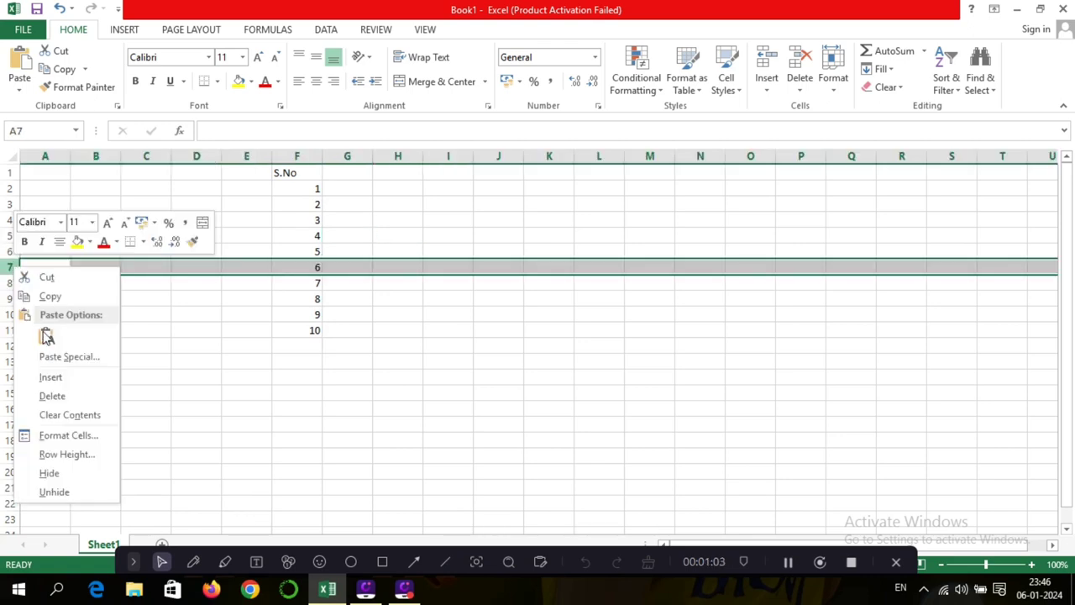
{"action": "left_click", "coordinate": [52, 395]}
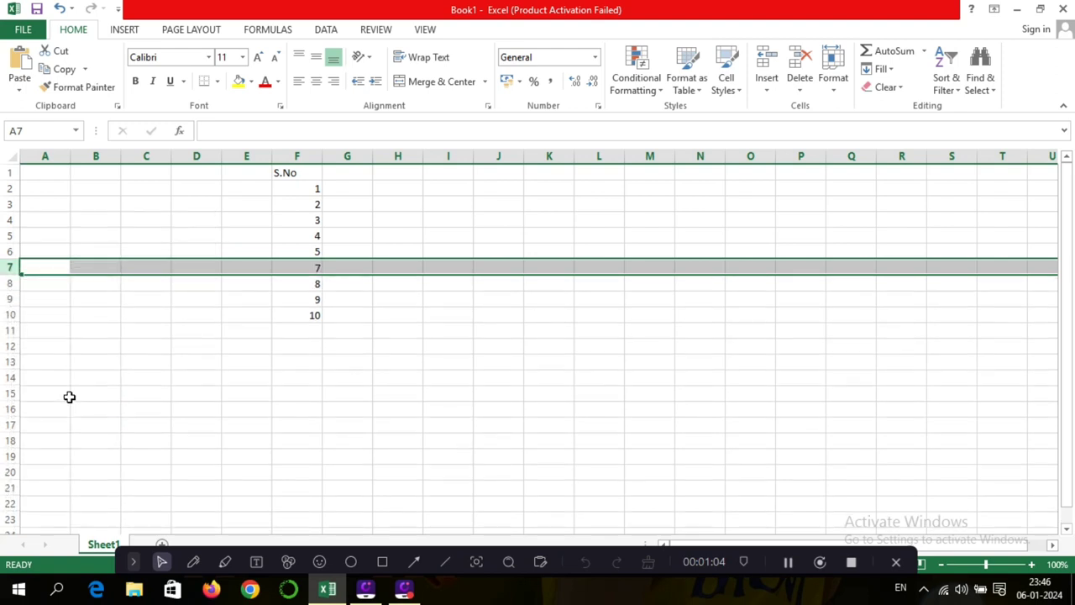
{"action": "left_click", "coordinate": [139, 374]}
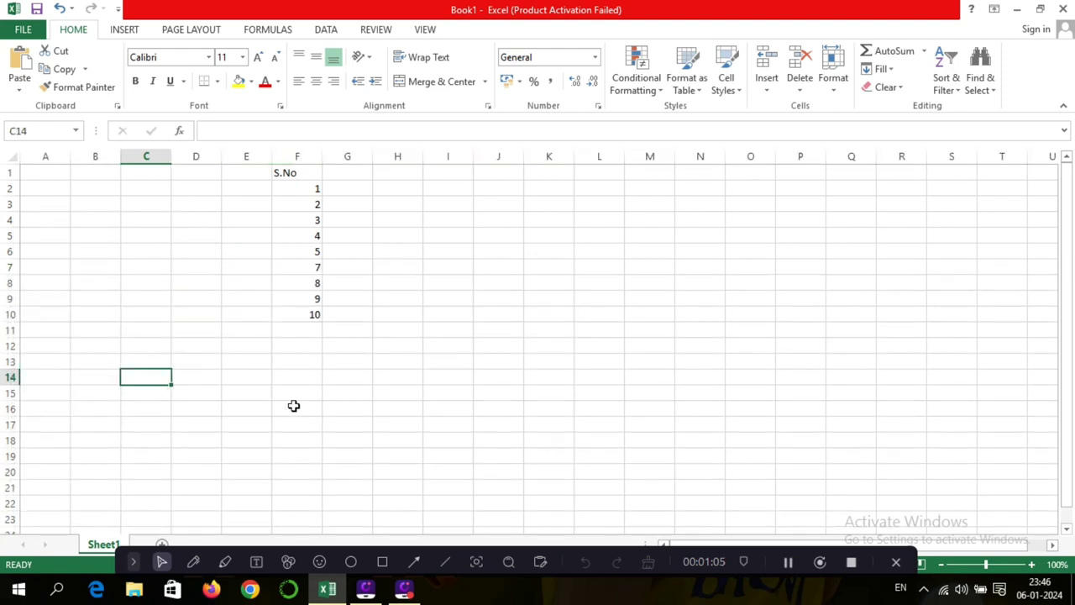
{"action": "left_click", "coordinate": [10, 251]}
{"action": "right_click", "coordinate": [11, 251]}
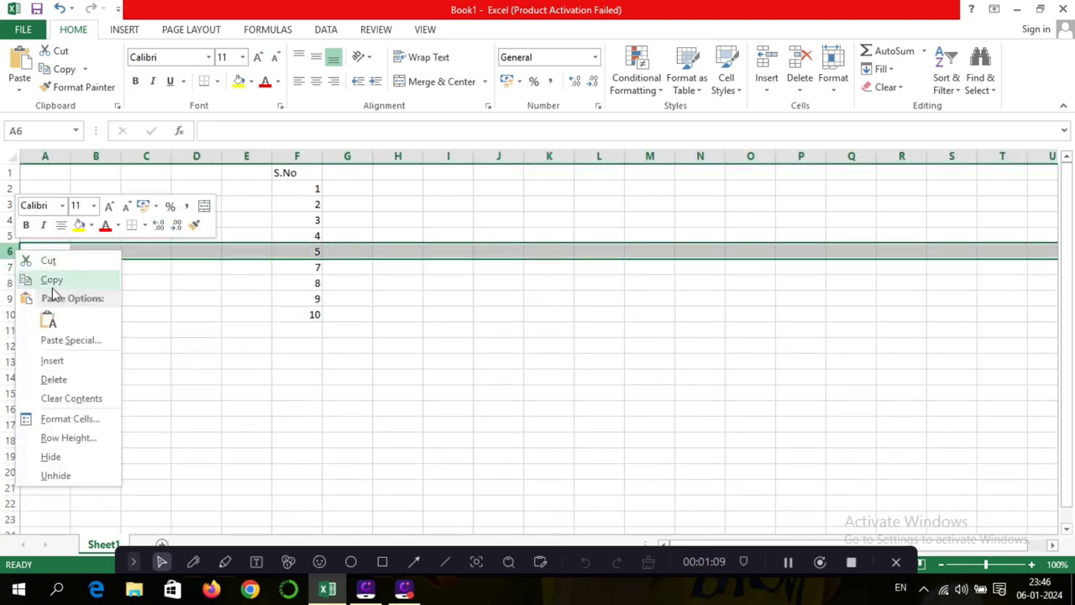
{"action": "left_click", "coordinate": [67, 378]}
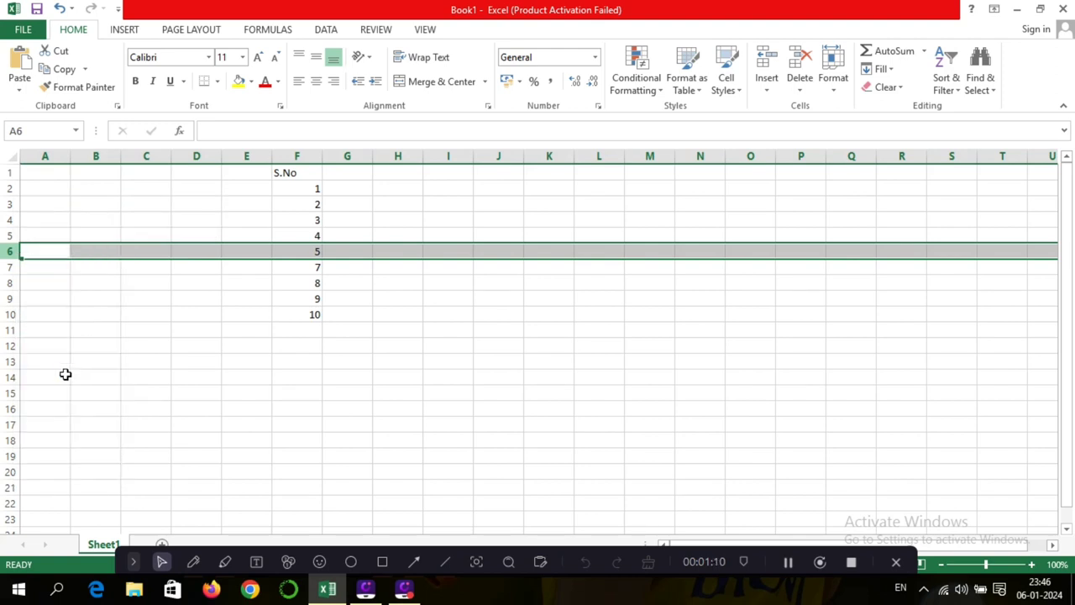
{"action": "left_click", "coordinate": [149, 328]}
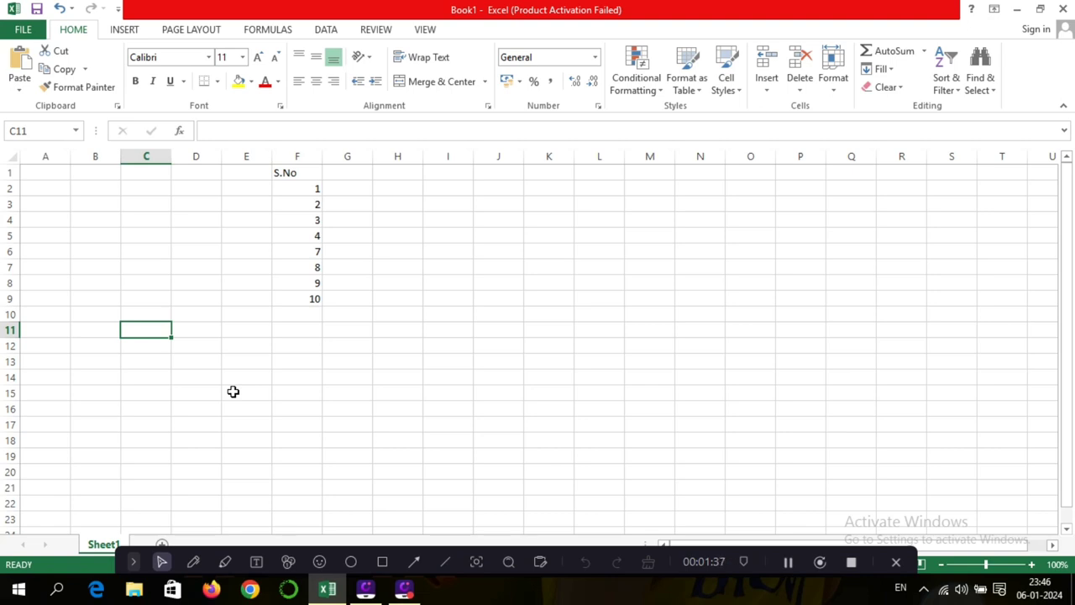
Add an S.No header in G1 and enter =ROW()-1 in G2, returning 1.
{"action": "left_click", "coordinate": [357, 173]}
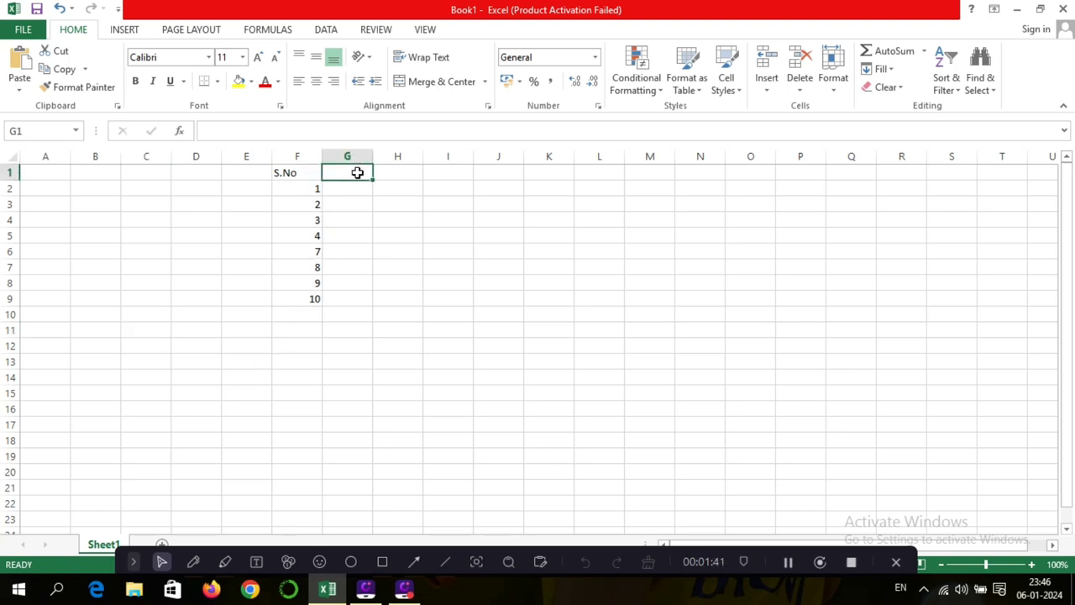
{"action": "type", "text": "S.No"}
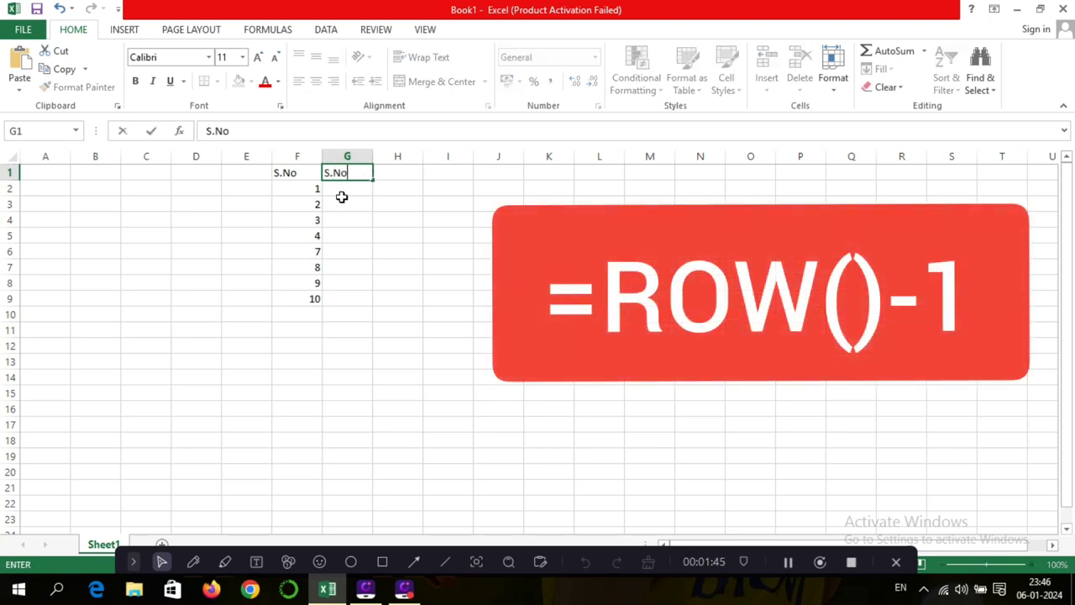
{"action": "key", "text": "Return"}
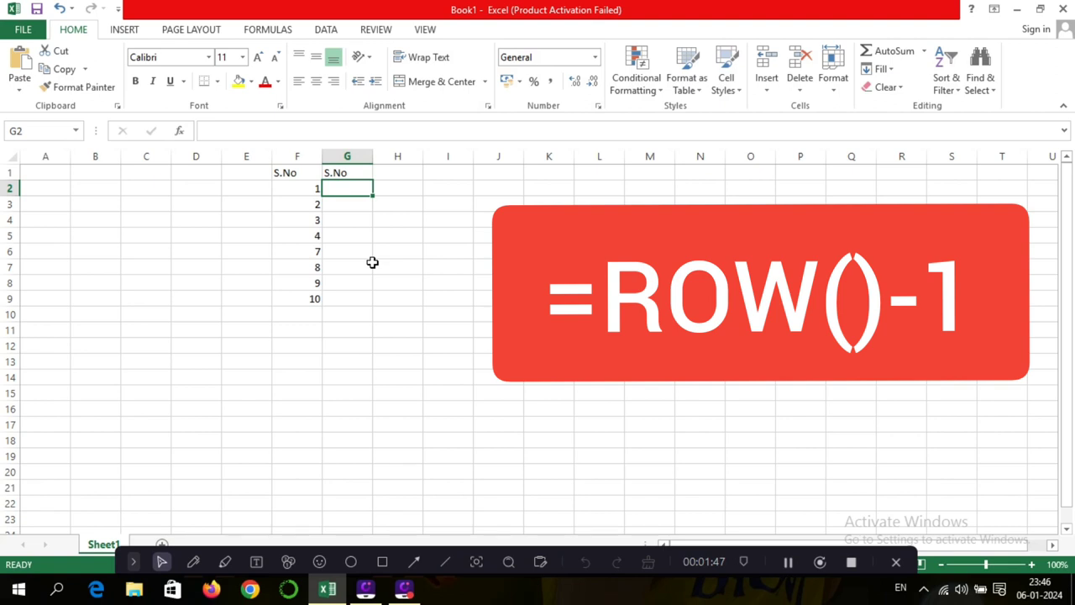
{"action": "type", "text": "="}
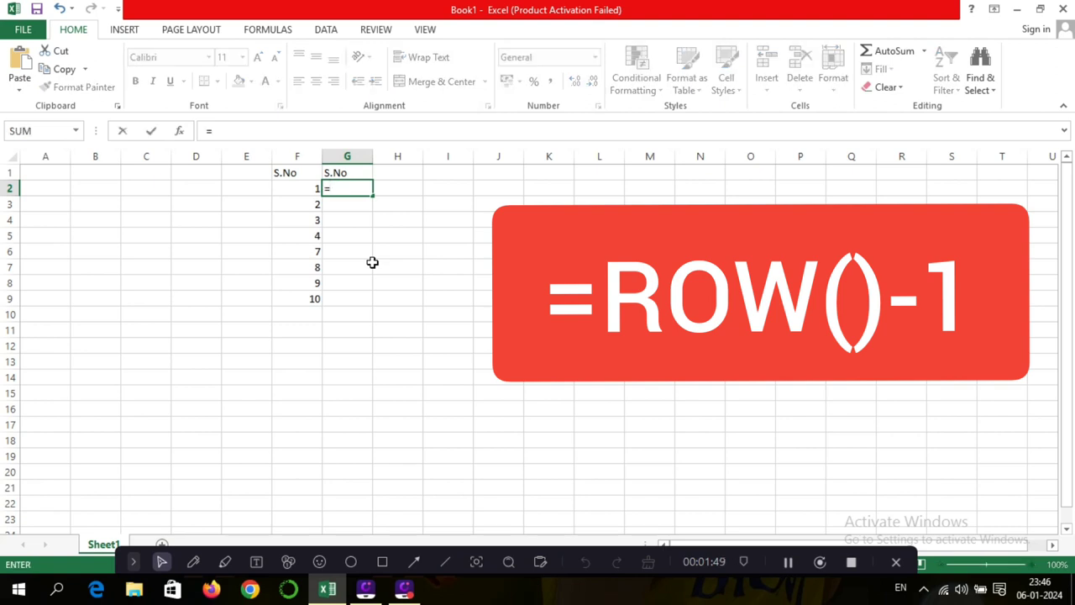
{"action": "type", "text": "ROW"}
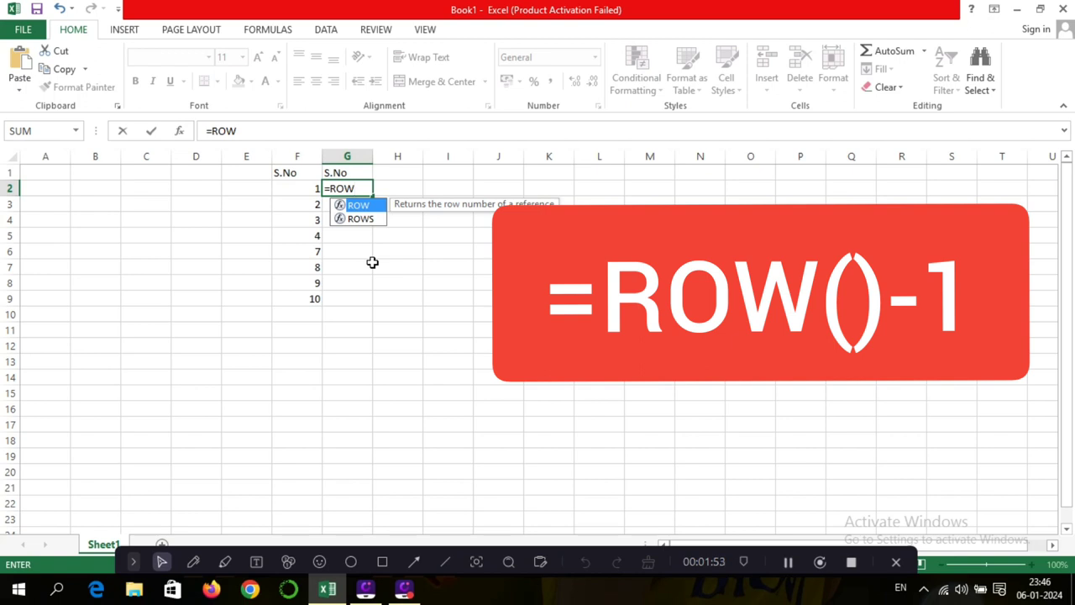
{"action": "type", "text": "()"}
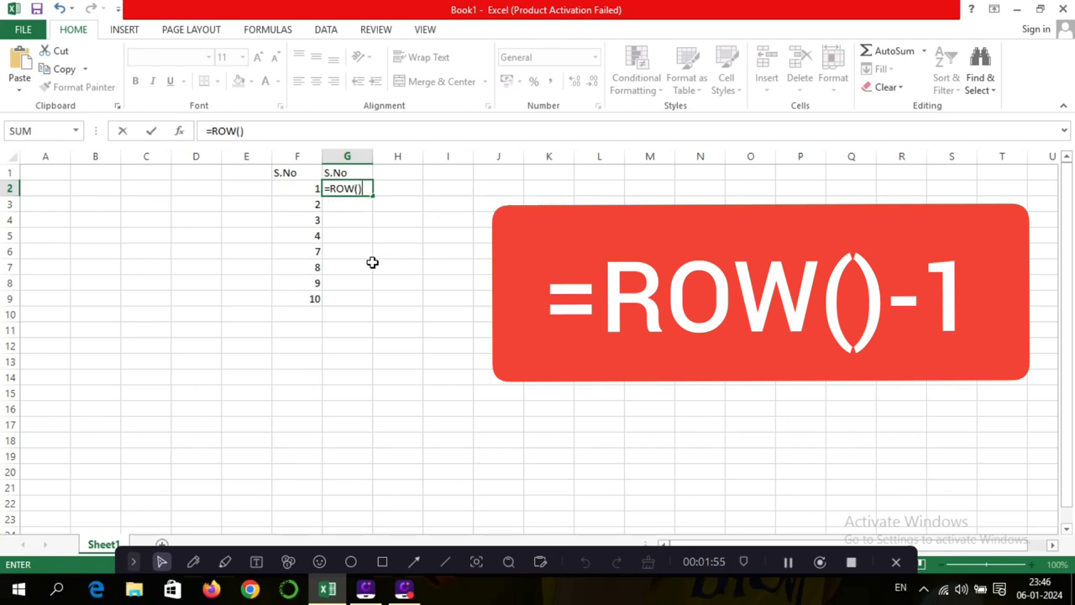
{"action": "type", "text": "-"}
{"action": "type", "text": "1"}
{"action": "left_click", "coordinate": [309, 175]}
{"action": "key", "text": "Return"}
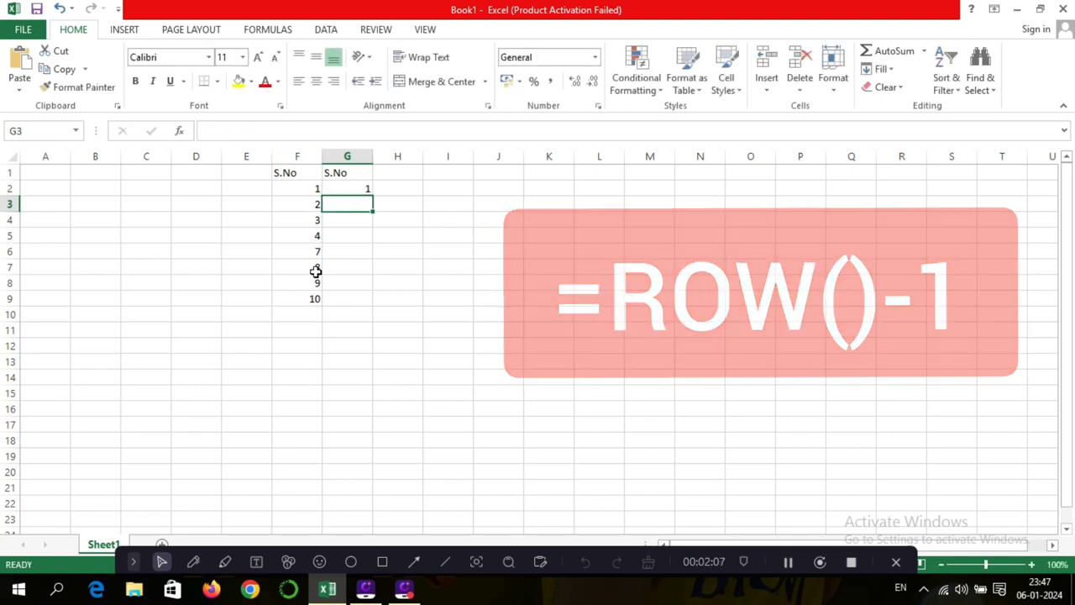
{"action": "left_click", "coordinate": [348, 190]}
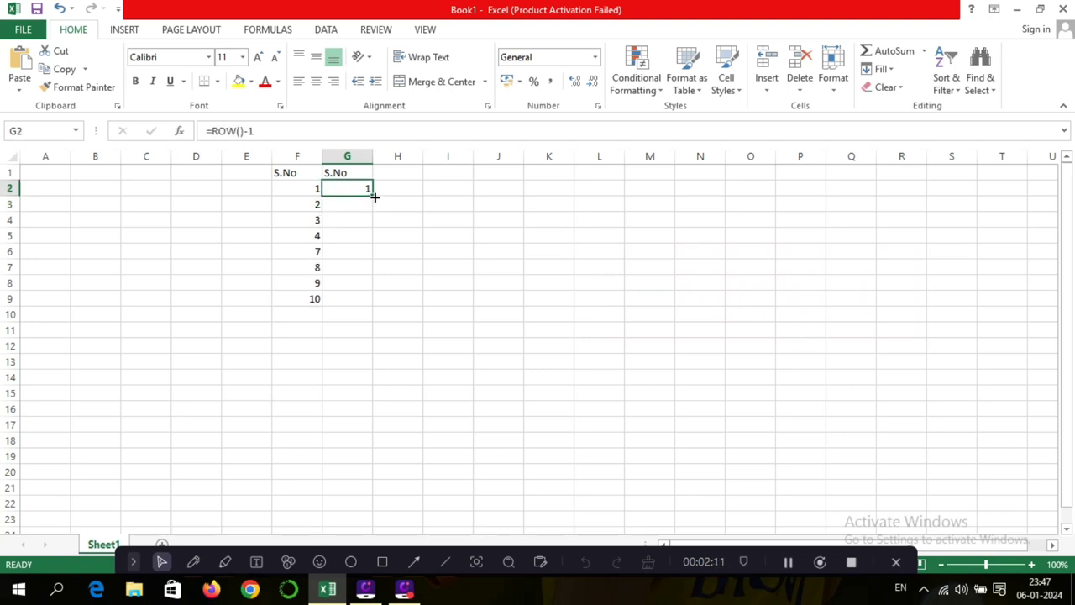
Fill the G2 formula down to G12 and clear the old S.No list in F1:F9.
{"action": "left_click_drag", "start_coordinate": [373, 197], "coordinate": [366, 345]}
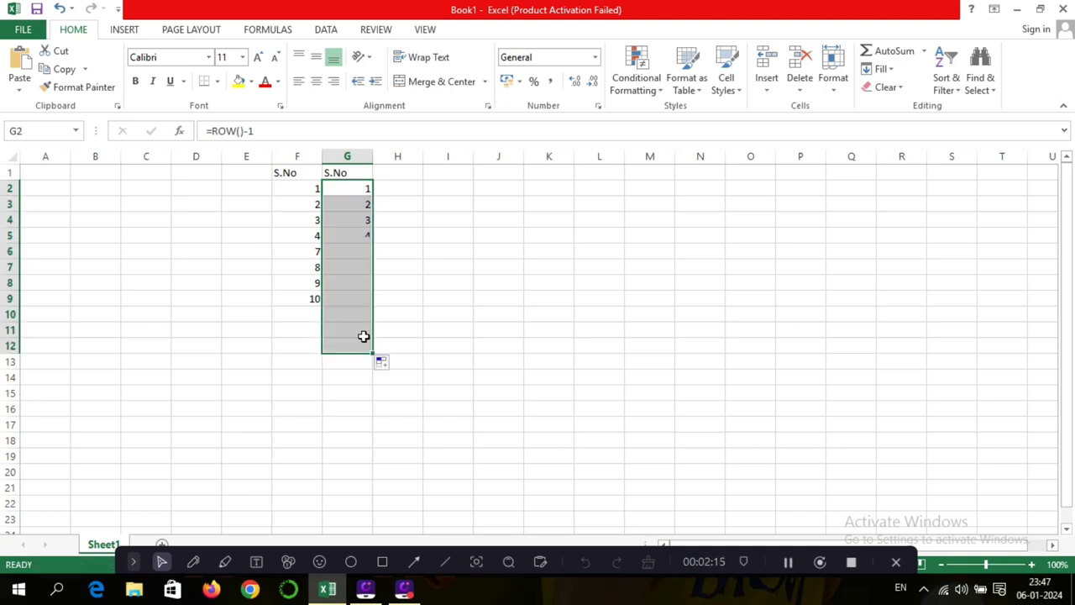
{"action": "left_click", "coordinate": [432, 295]}
{"action": "left_click_drag", "start_coordinate": [285, 174], "coordinate": [298, 303]}
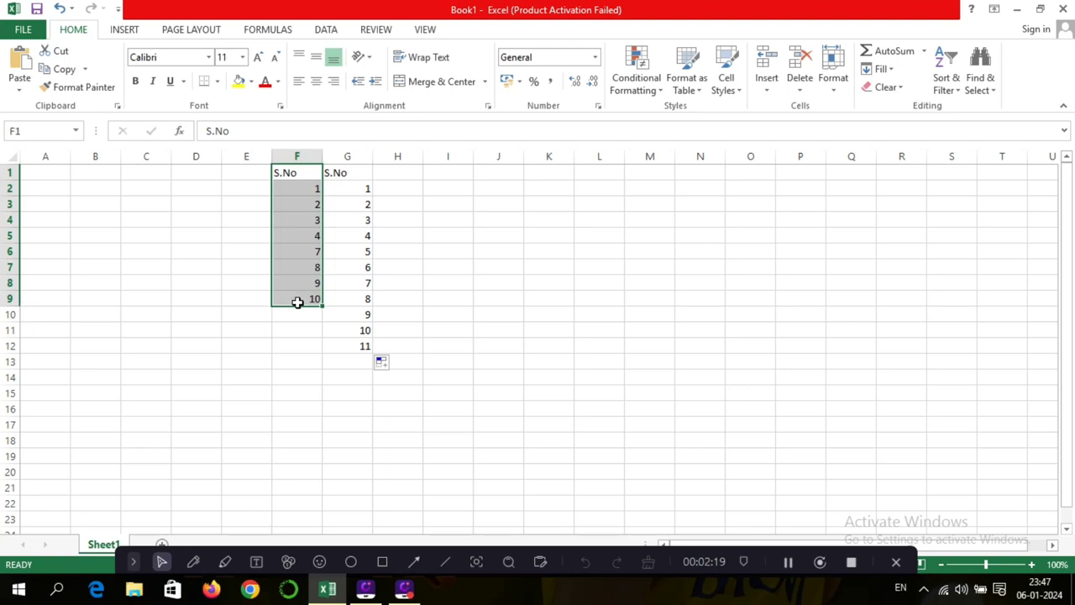
{"action": "key", "text": "Delete"}
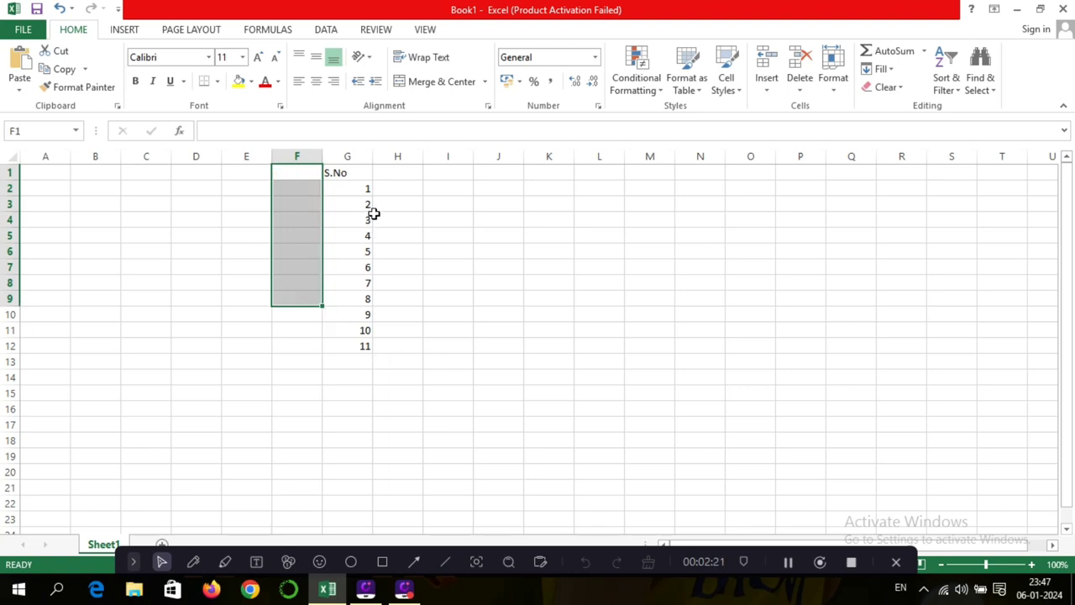
Centre the S.No heading in G1.
{"action": "left_click", "coordinate": [343, 174]}
{"action": "left_click", "coordinate": [315, 81]}
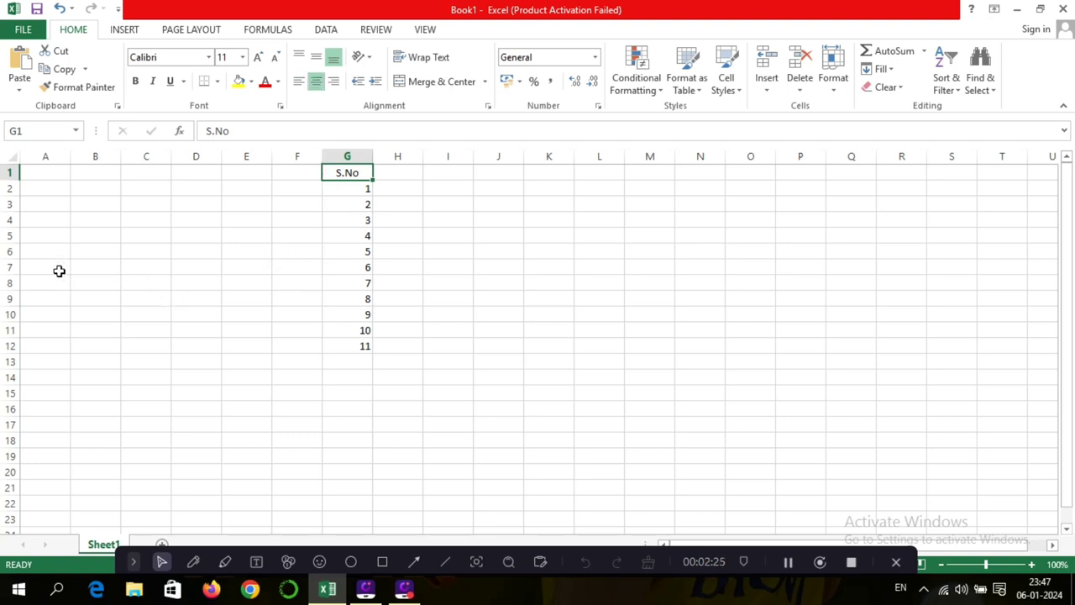
{"action": "left_click", "coordinate": [10, 267]}
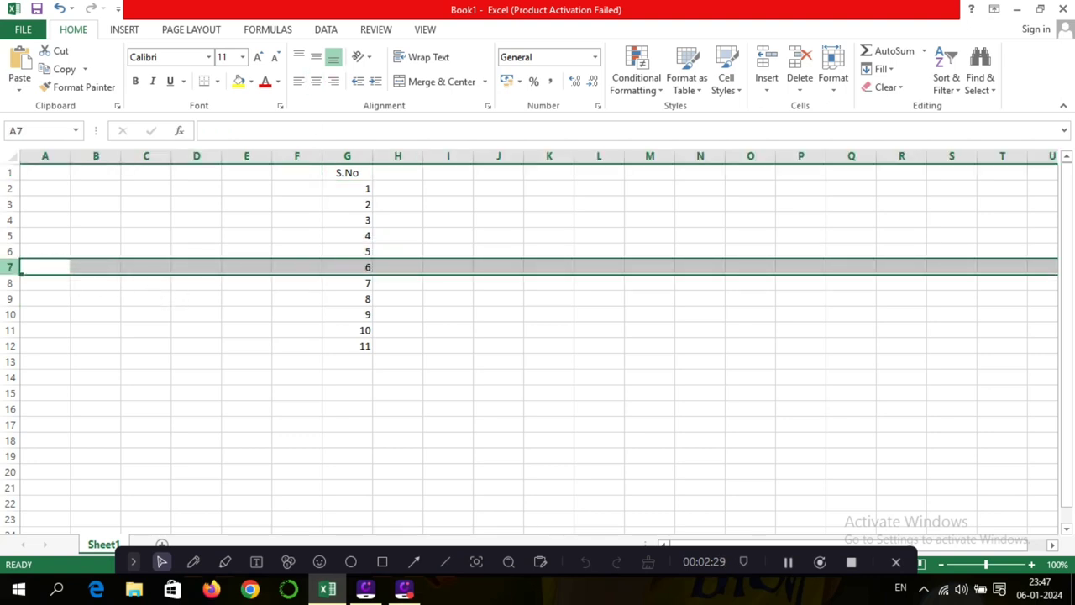
Delete sheet rows 7 and 8 from the S.No list.
{"action": "right_click", "coordinate": [20, 267]}
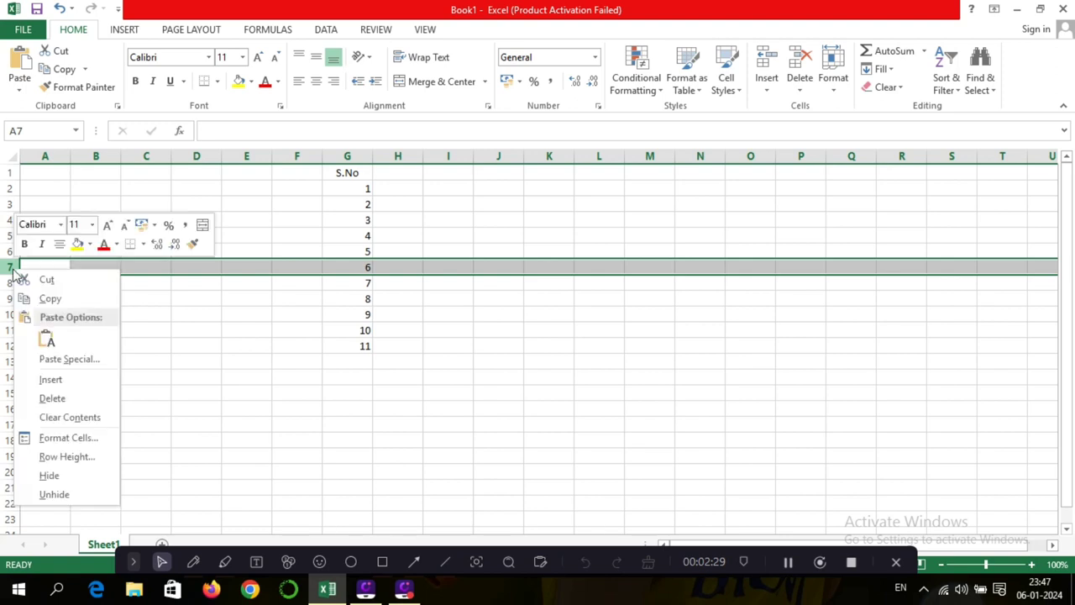
{"action": "left_click", "coordinate": [50, 399]}
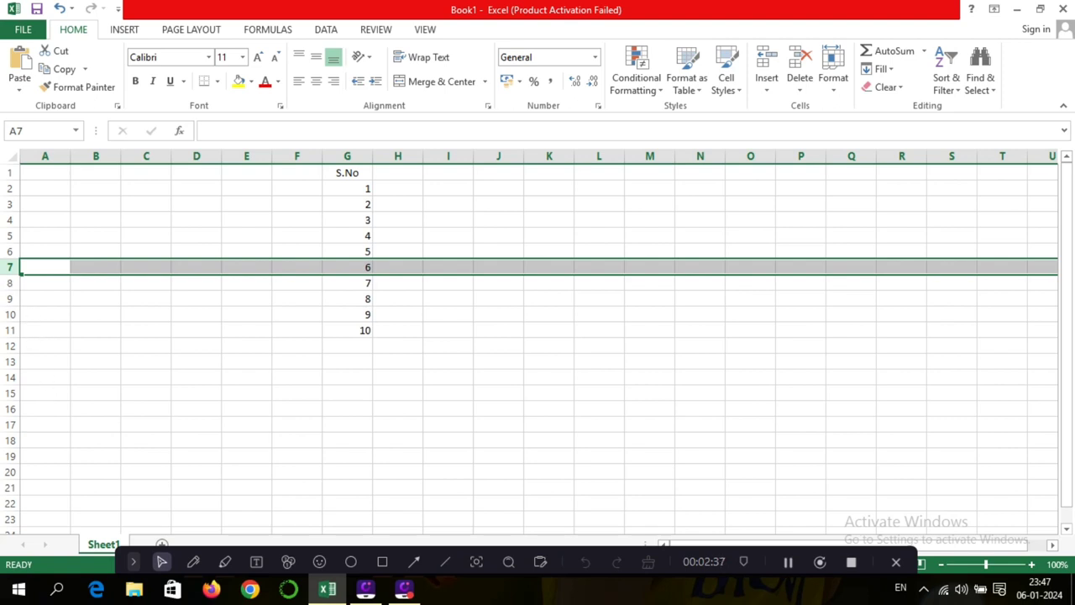
{"action": "left_click", "coordinate": [10, 283]}
{"action": "right_click", "coordinate": [18, 286]}
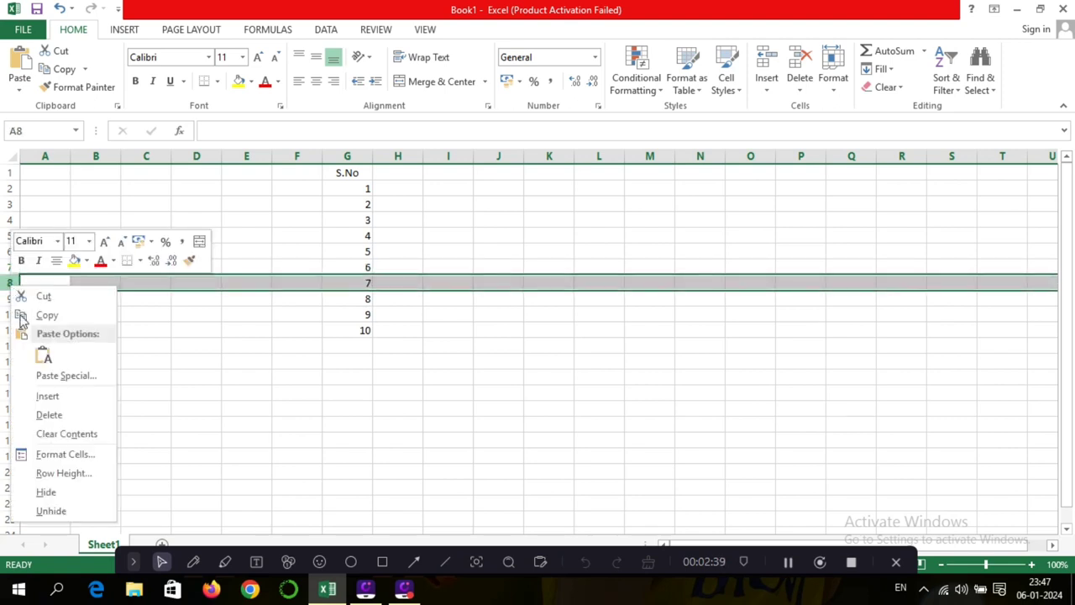
{"action": "left_click", "coordinate": [50, 416]}
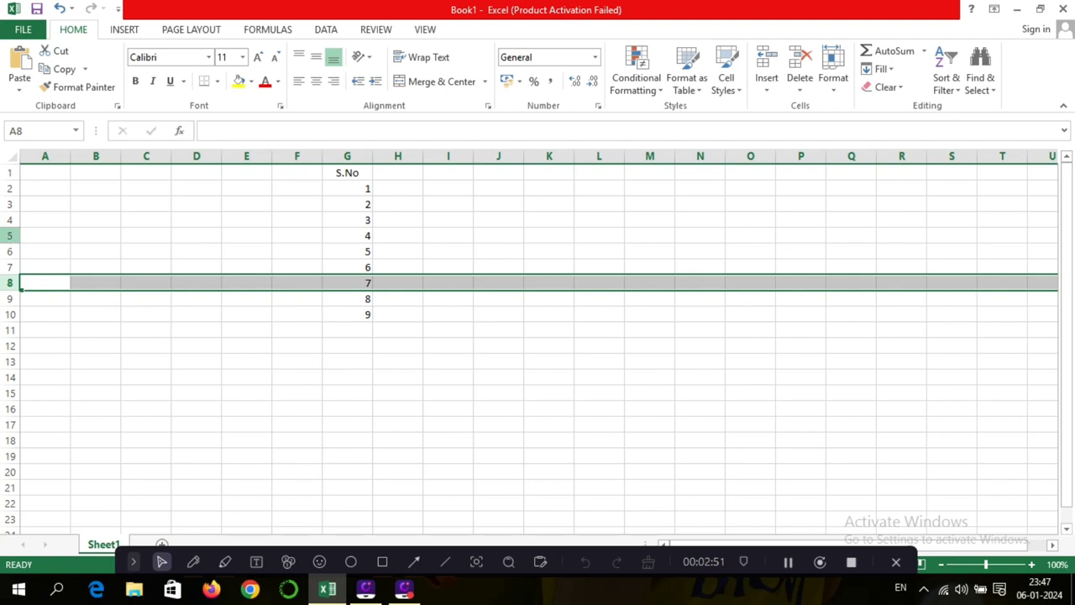
Delete rows 5 and 6, then check that G2 still holds =ROW()-1.
{"action": "left_click", "coordinate": [10, 237]}
{"action": "right_click", "coordinate": [10, 237]}
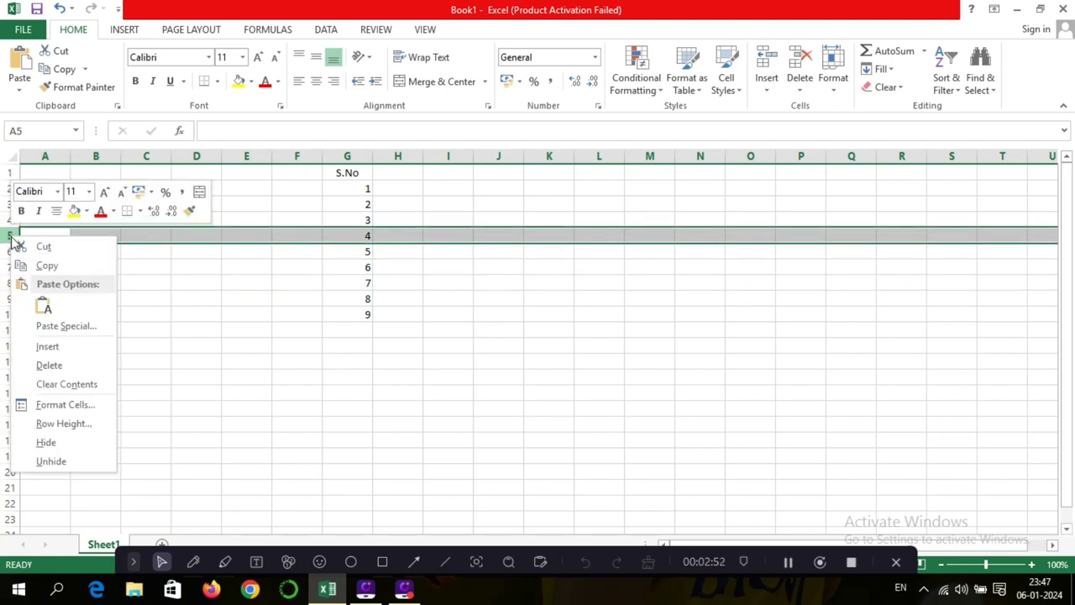
{"action": "left_click", "coordinate": [50, 365]}
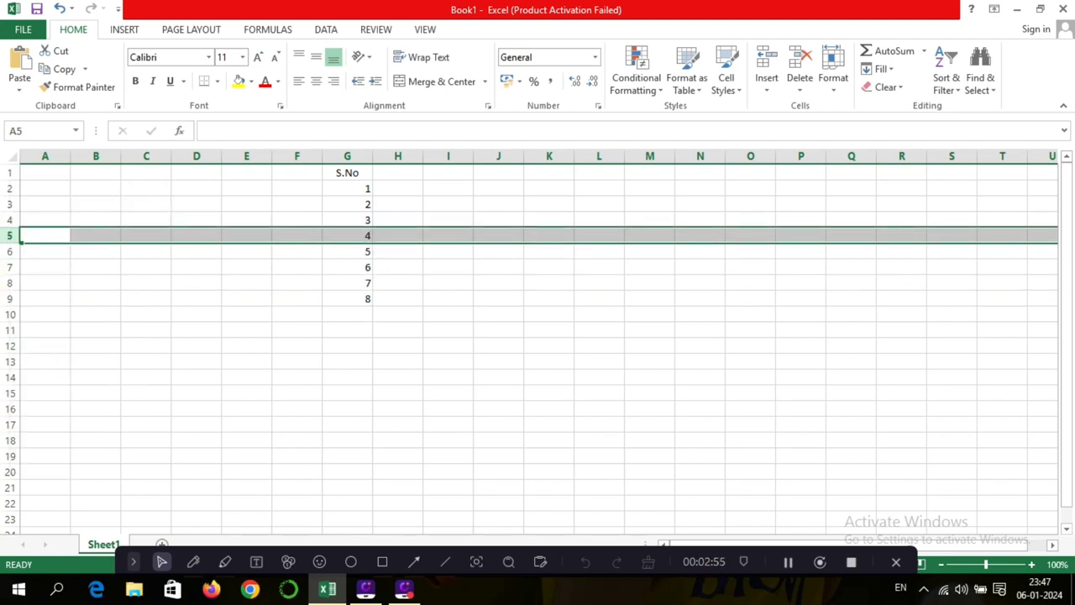
{"action": "left_click", "coordinate": [10, 253]}
{"action": "right_click", "coordinate": [10, 252]}
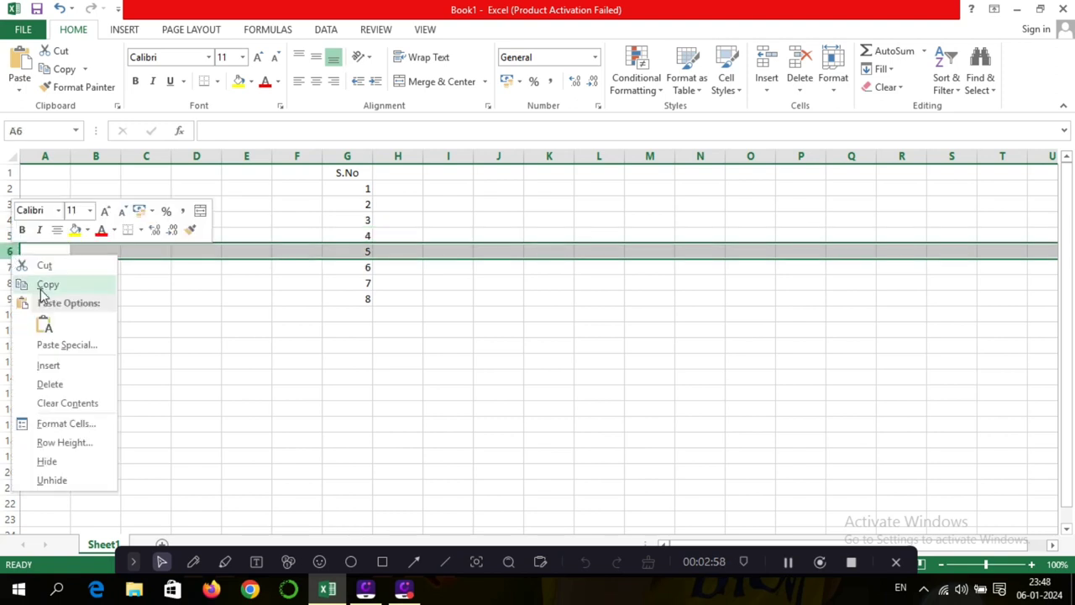
{"action": "left_click", "coordinate": [50, 384]}
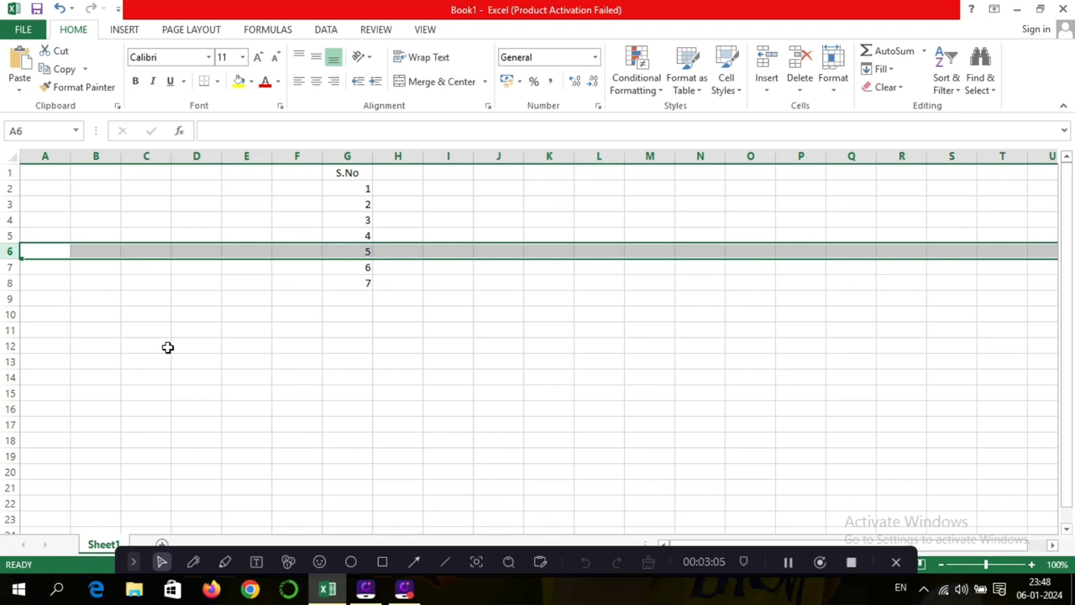
{"action": "left_click", "coordinate": [335, 193]}
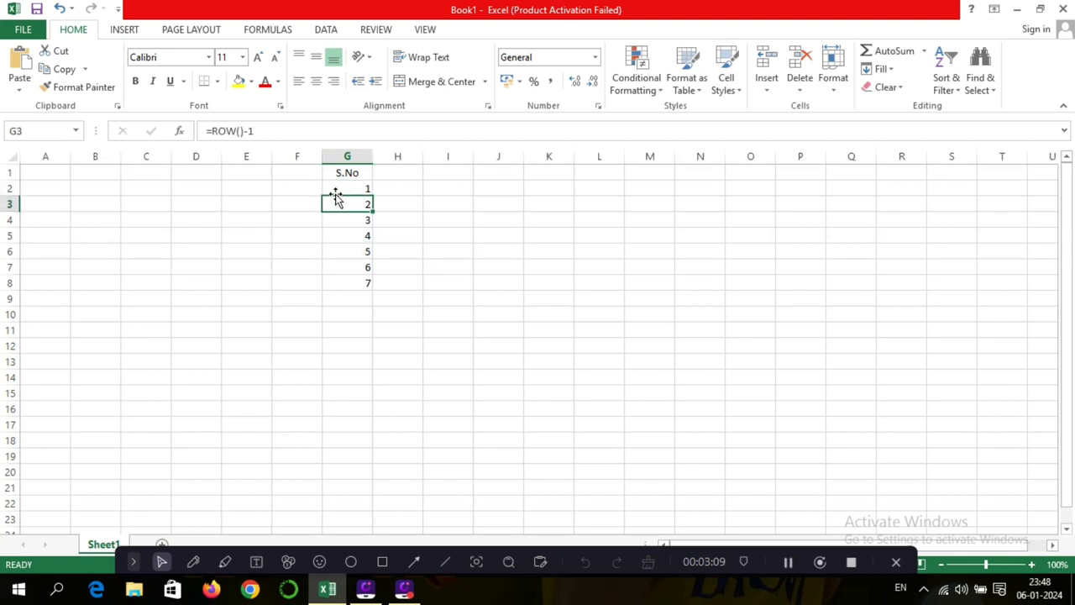
{"action": "key", "text": "Down"}
{"action": "key", "text": "Down"}
{"action": "key", "text": "Down"}
{"action": "key", "text": "Down"}
{"action": "key", "text": "Down"}
{"action": "key", "text": "Down"}
{"action": "key", "text": "Up"}
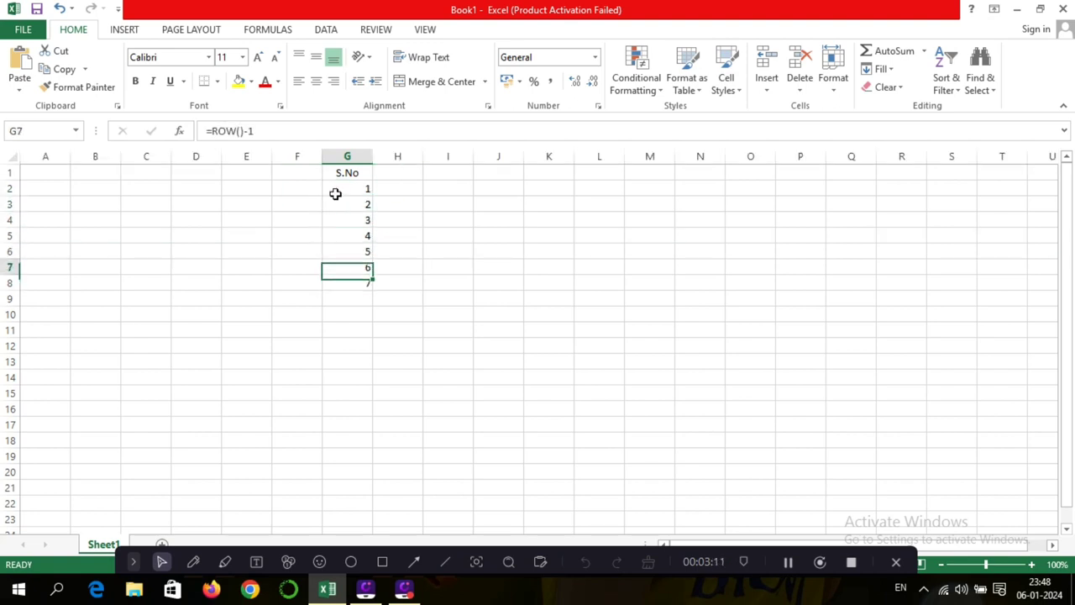
{"action": "key", "text": "Up"}
{"action": "key", "text": "Up"}
{"action": "key", "text": "Up"}
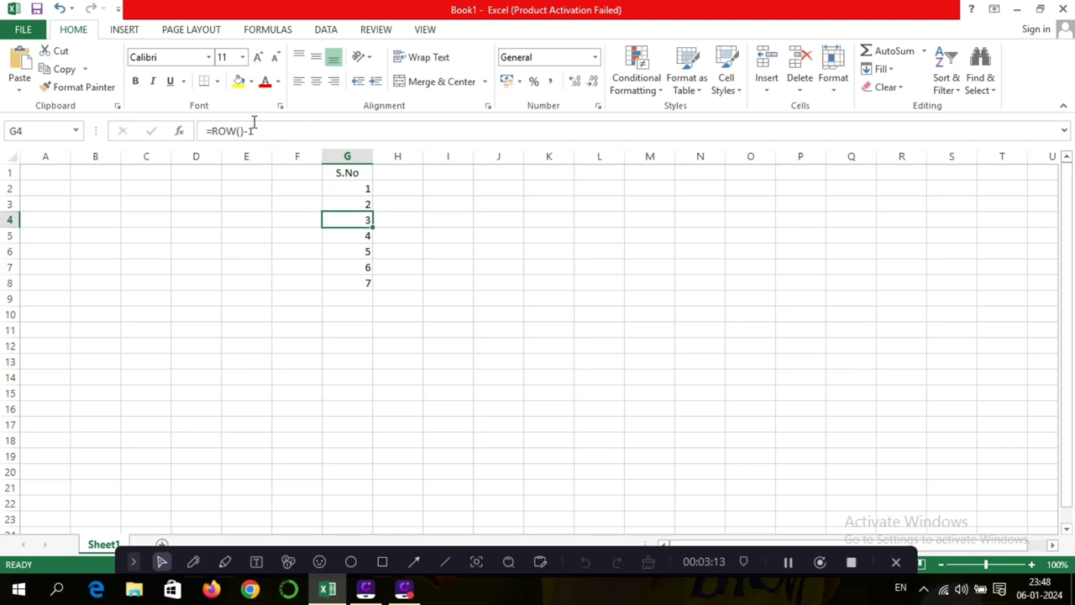